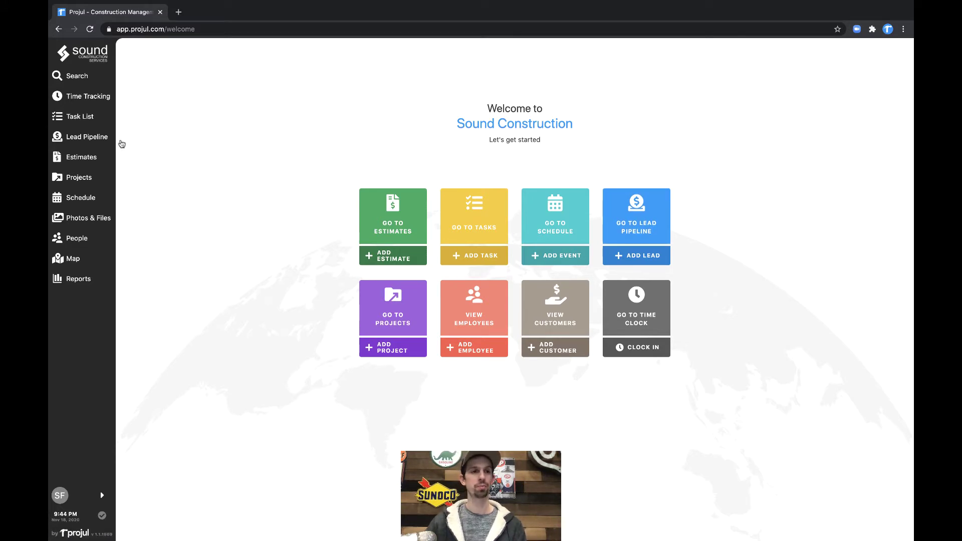
# Step: Open the Lead Pipeline and start adding a new project lead
pyautogui.moveTo(106, 142)
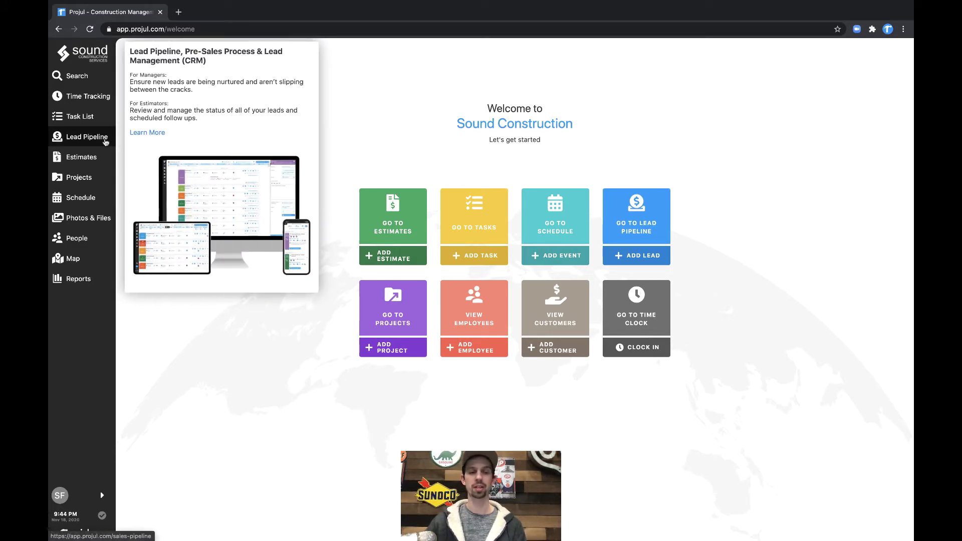
pyautogui.click(106, 141)
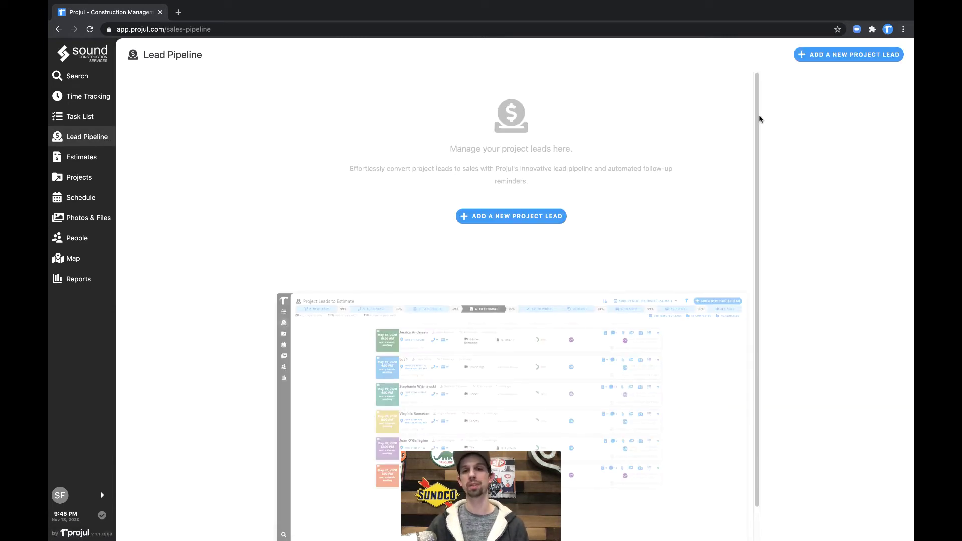
pyautogui.click(823, 57)
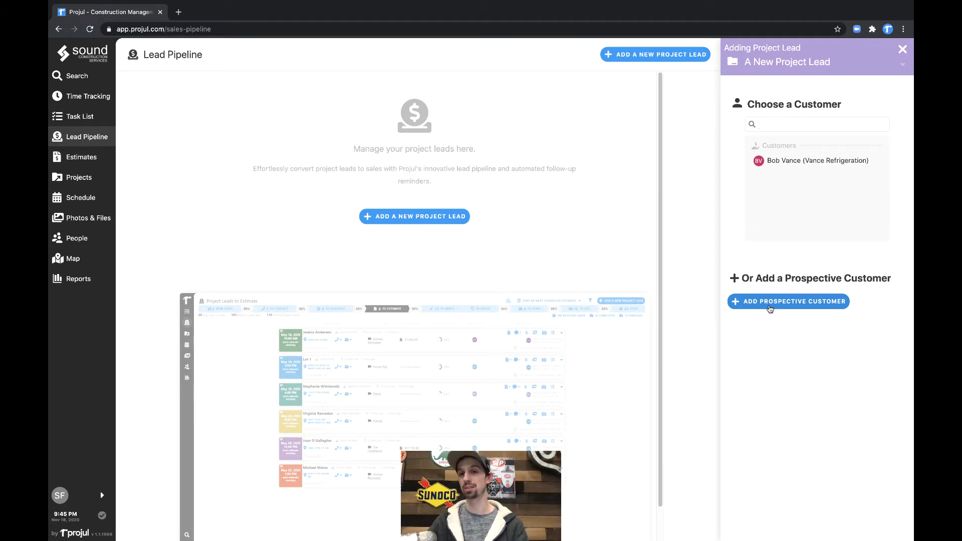
# Step: Add a prospective customer with first and last name and company Mulligans Steak House
pyautogui.click(771, 307)
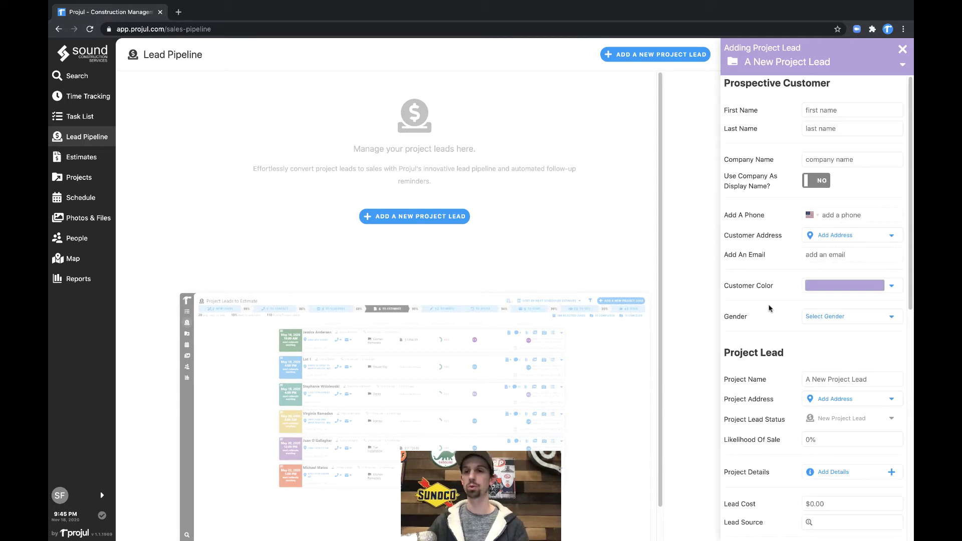
pyautogui.click(834, 110)
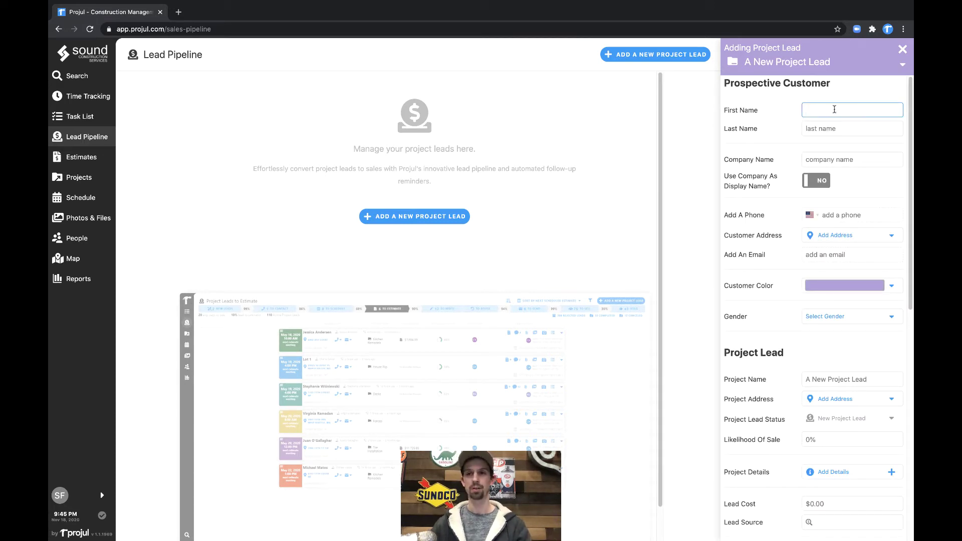
pyautogui.write('John')
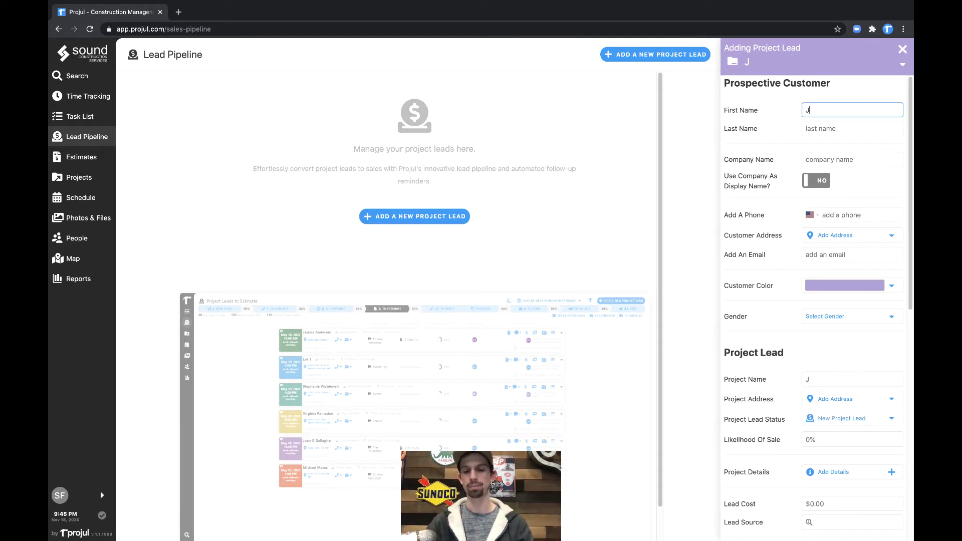
pyautogui.press('Tab')
pyautogui.write('Smith')
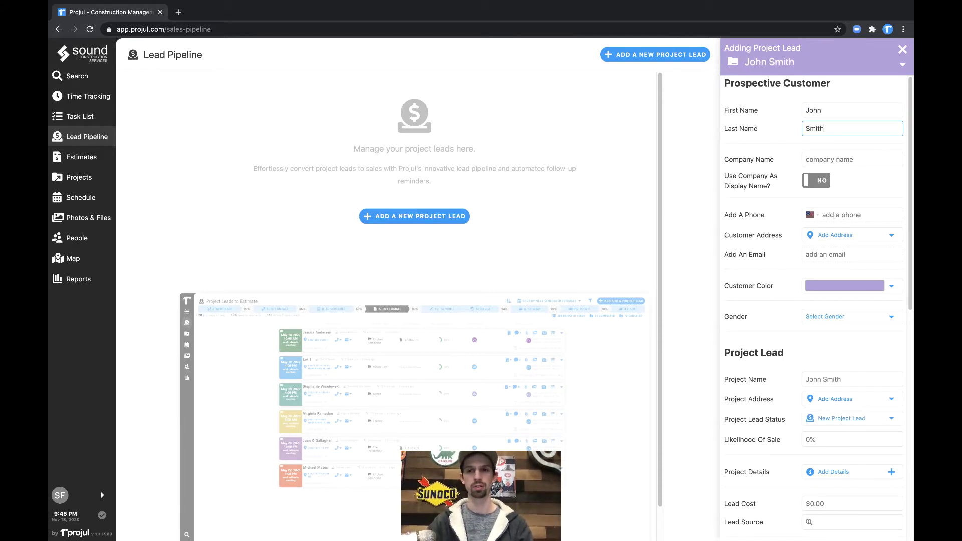
pyautogui.press('Tab')
pyautogui.write('Mulli')
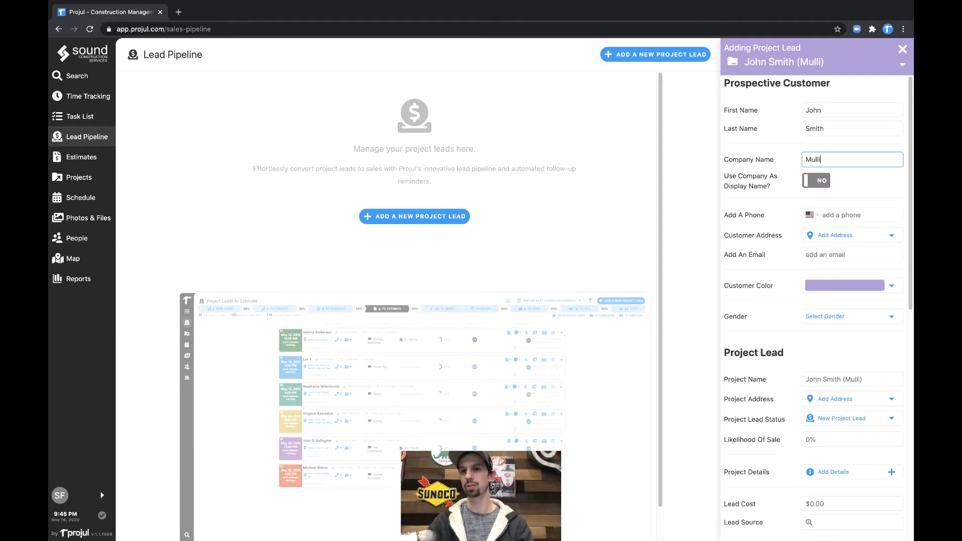
pyautogui.write('gans Steak House')
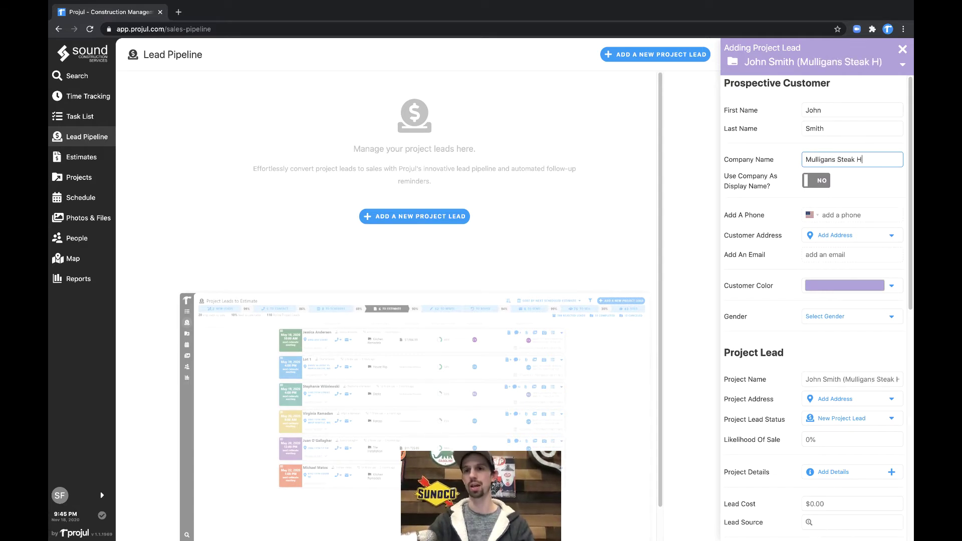
# Step: Use the company as the display name and enter the customer's phone number
pyautogui.click(827, 182)
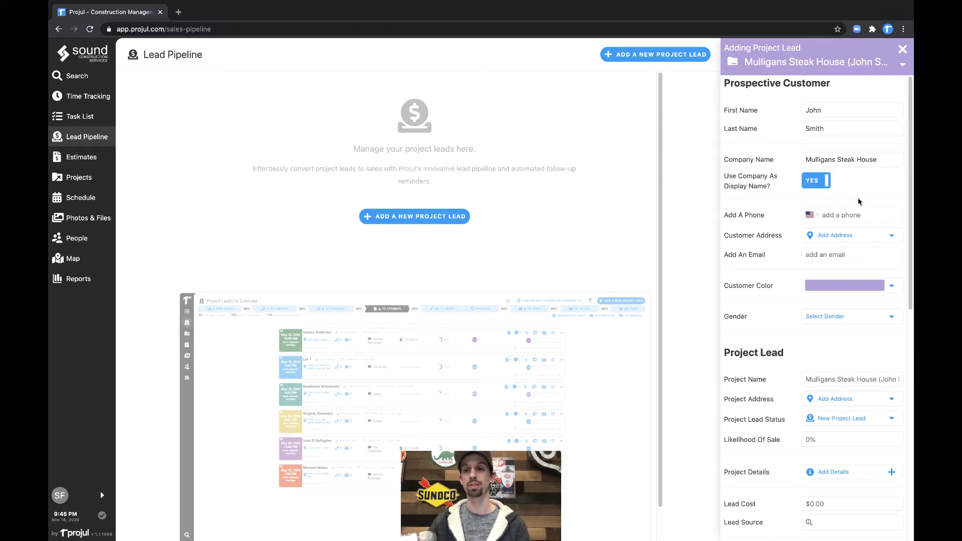
pyautogui.click(834, 215)
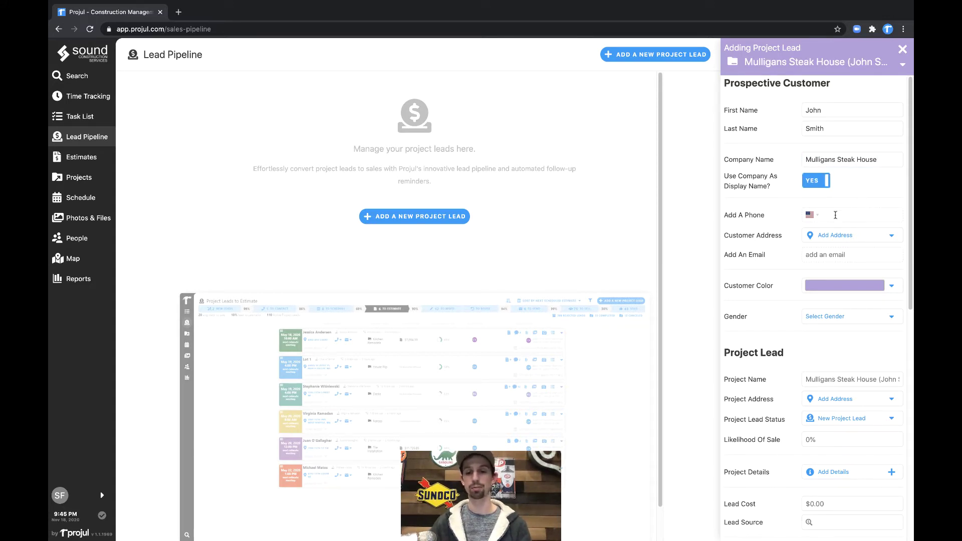
pyautogui.write('2062229')
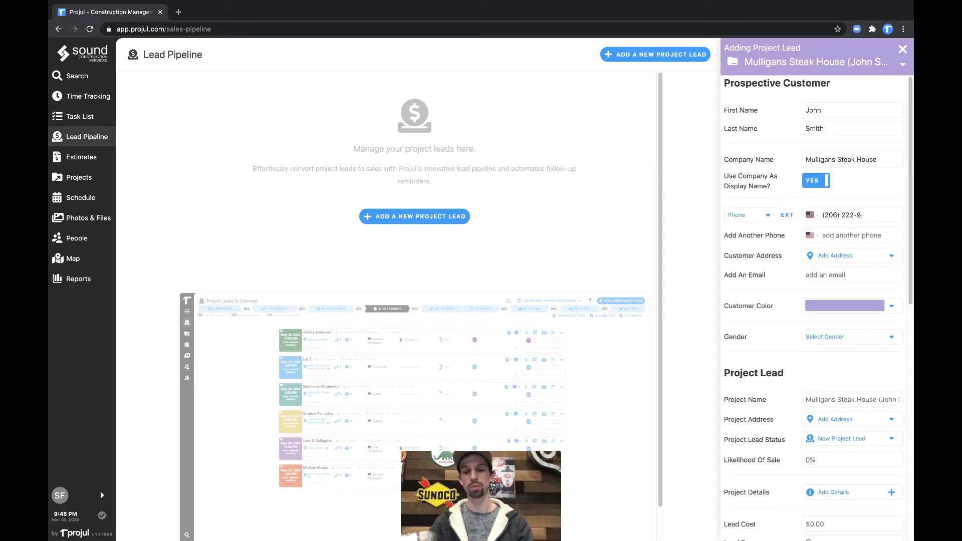
# Step: Enter the customer's street, city, state and postal code as the customer address
pyautogui.click(838, 257)
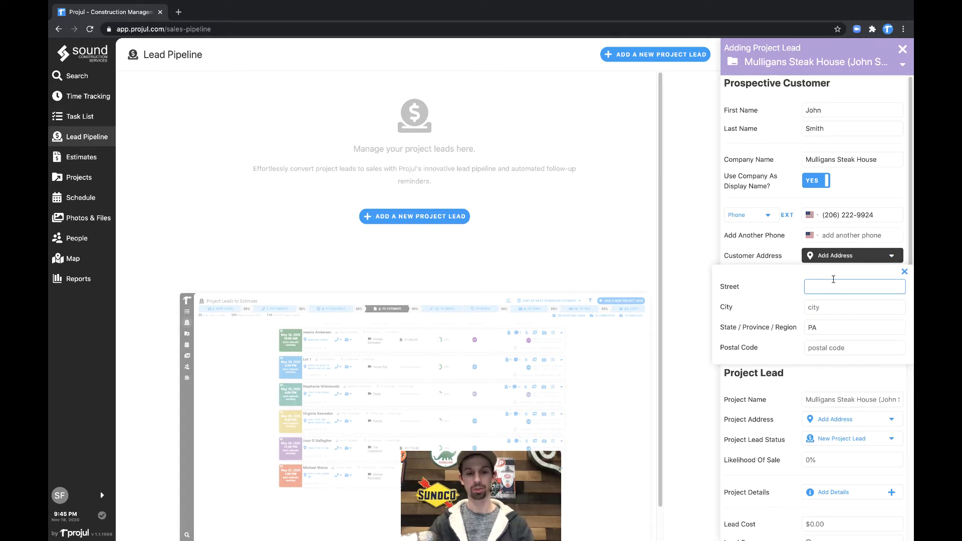
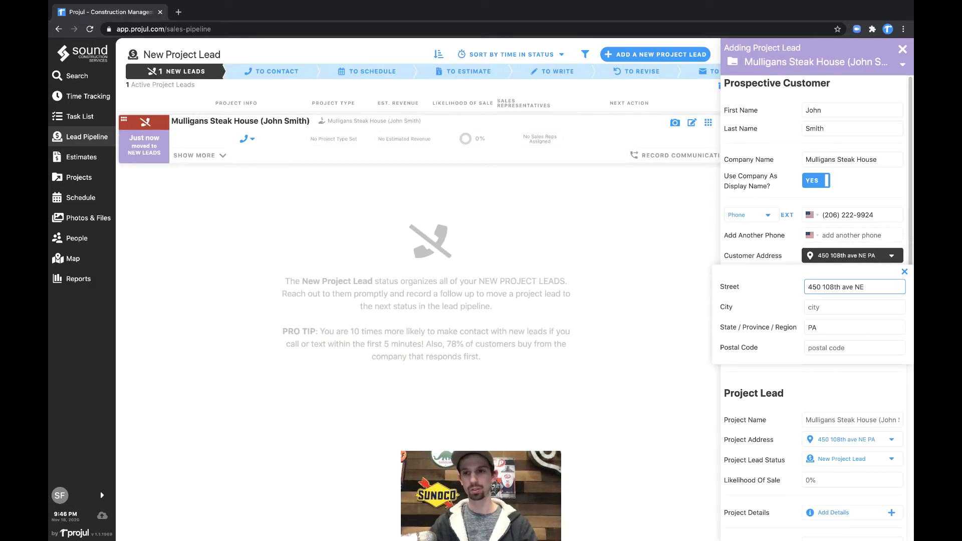
pyautogui.click(855, 307)
pyautogui.write('Be')
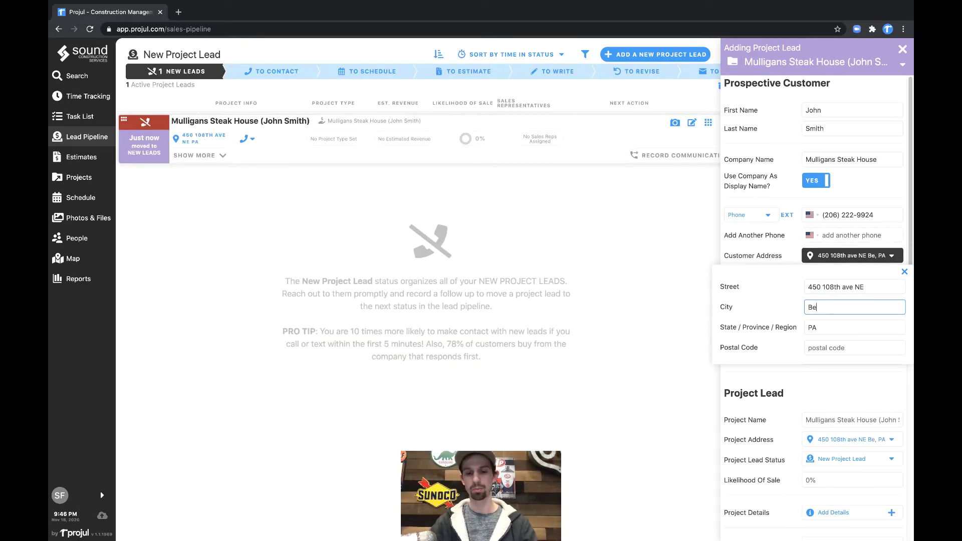
pyautogui.write('llevue')
pyautogui.press('Tab')
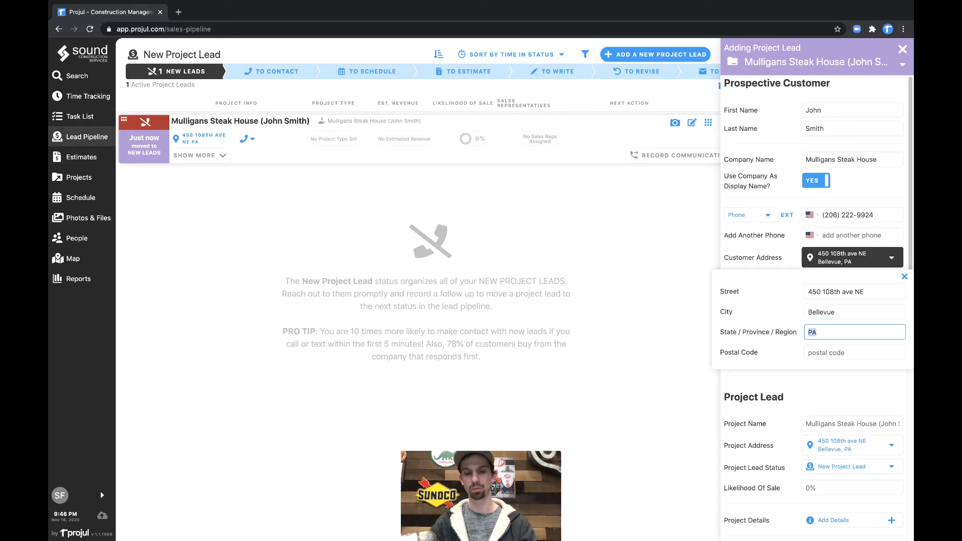
pyautogui.write('WA')
pyautogui.press('Tab')
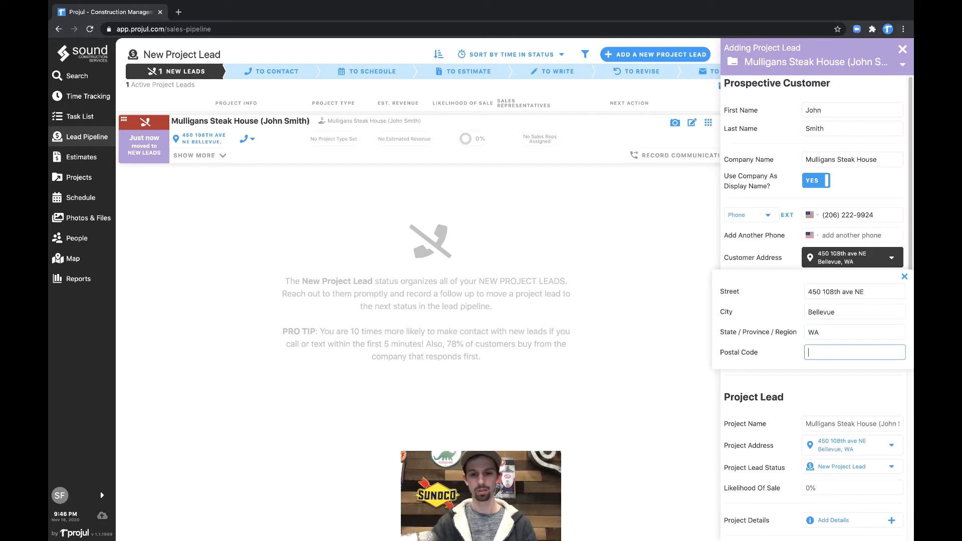
pyautogui.write('98004')
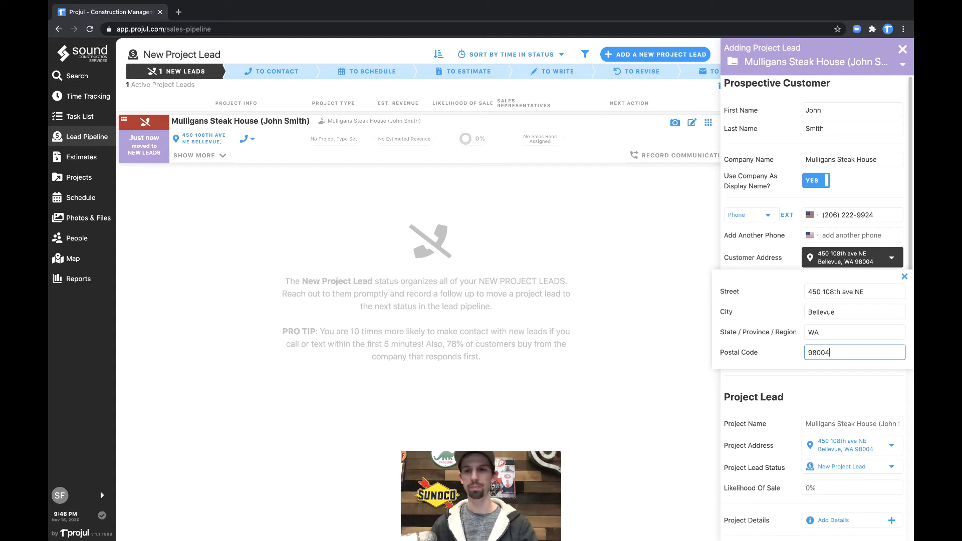
pyautogui.click(861, 261)
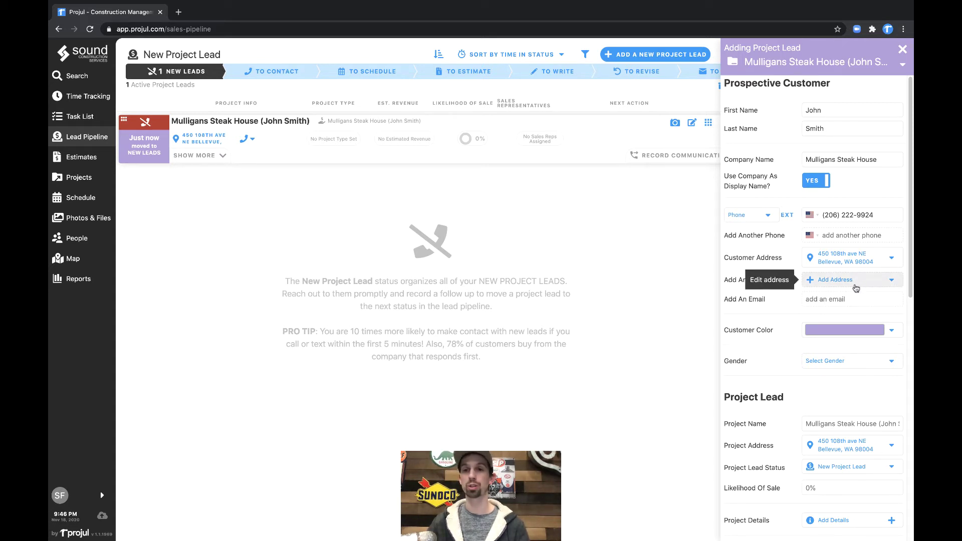
# Step: Save the customer's e-mail address in the Email 1 field
pyautogui.click(836, 298)
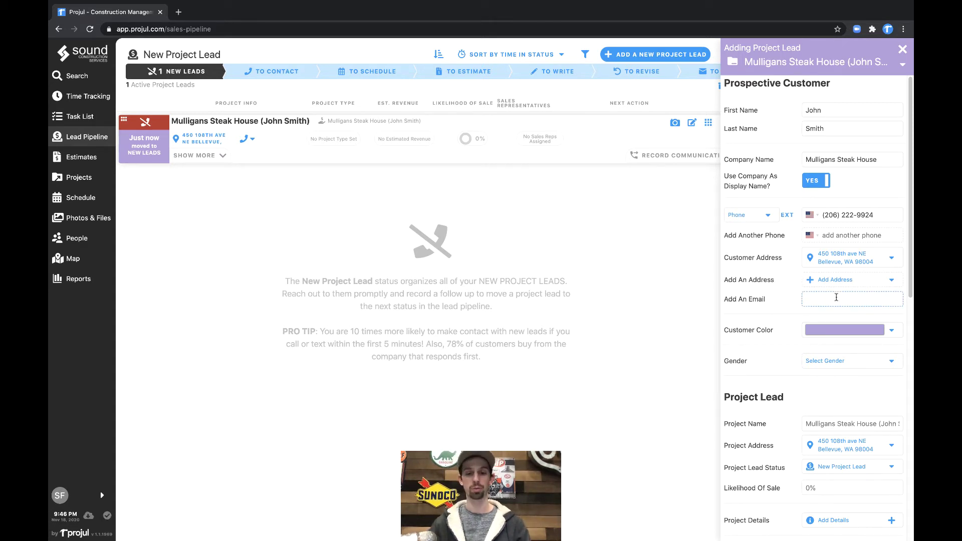
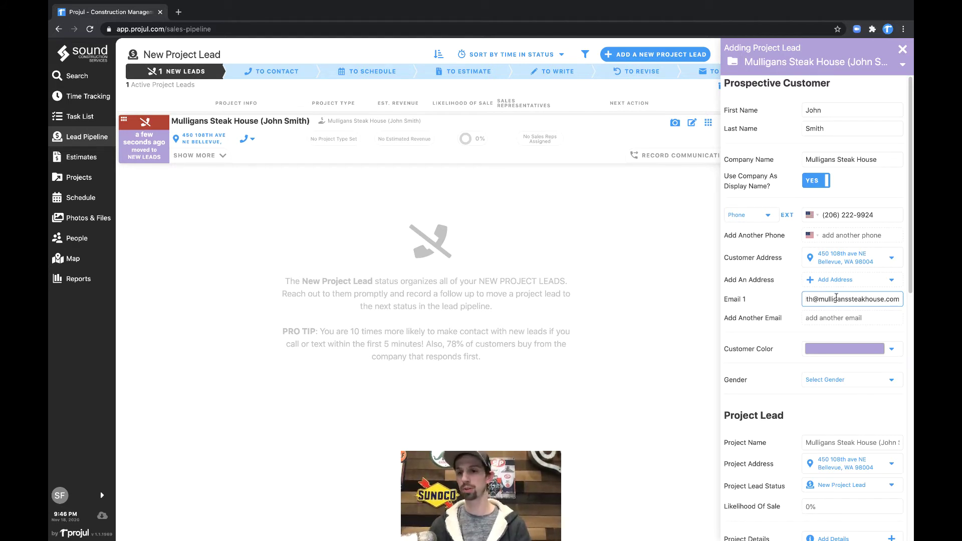
pyautogui.click(787, 329)
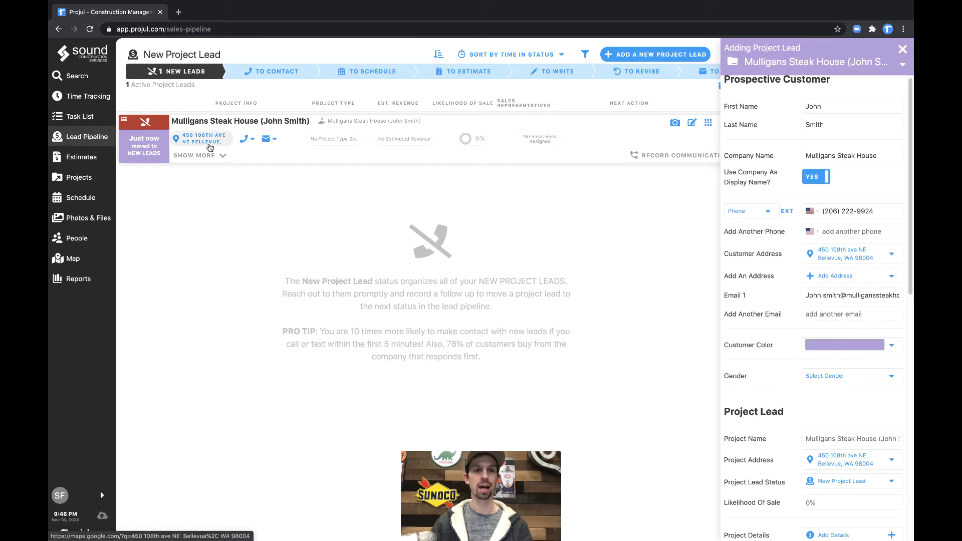
# Step: Check the phone and e-mail contact previews on the lead card, then close them
pyautogui.click(244, 139)
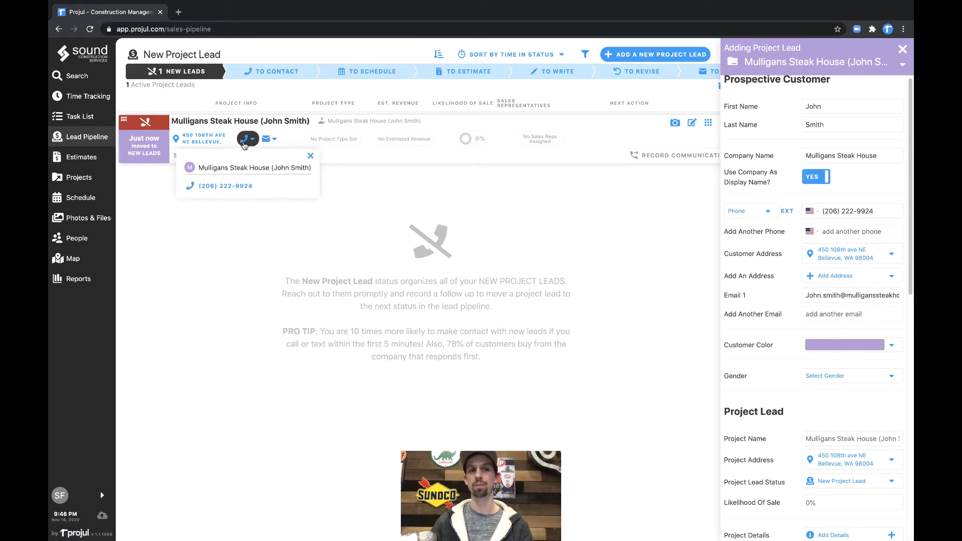
pyautogui.click(270, 140)
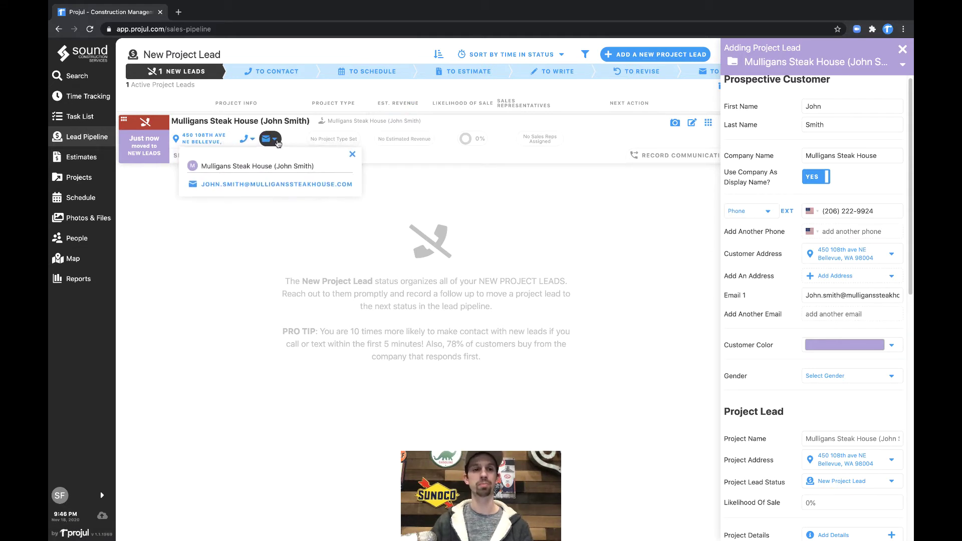
pyautogui.click(350, 157)
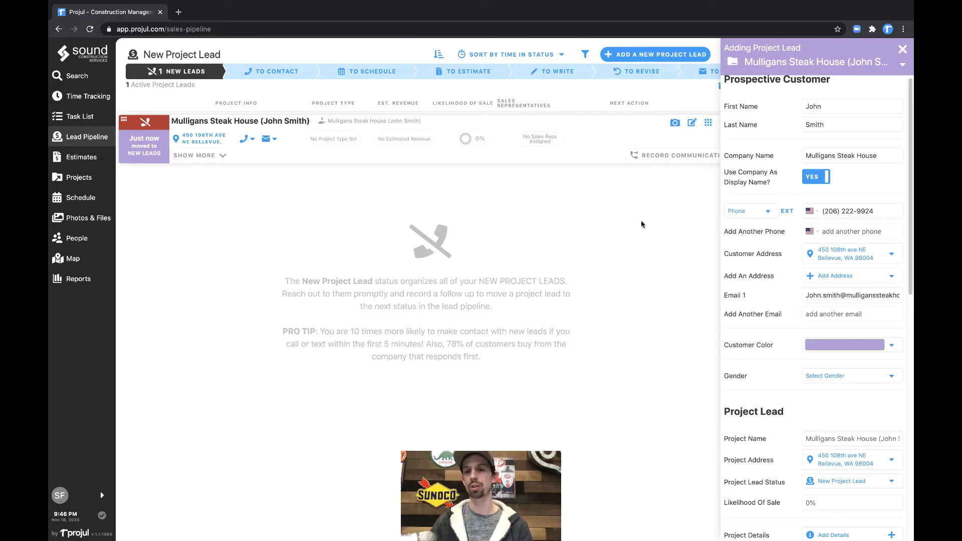
pyautogui.scroll(-5, 793, 299)
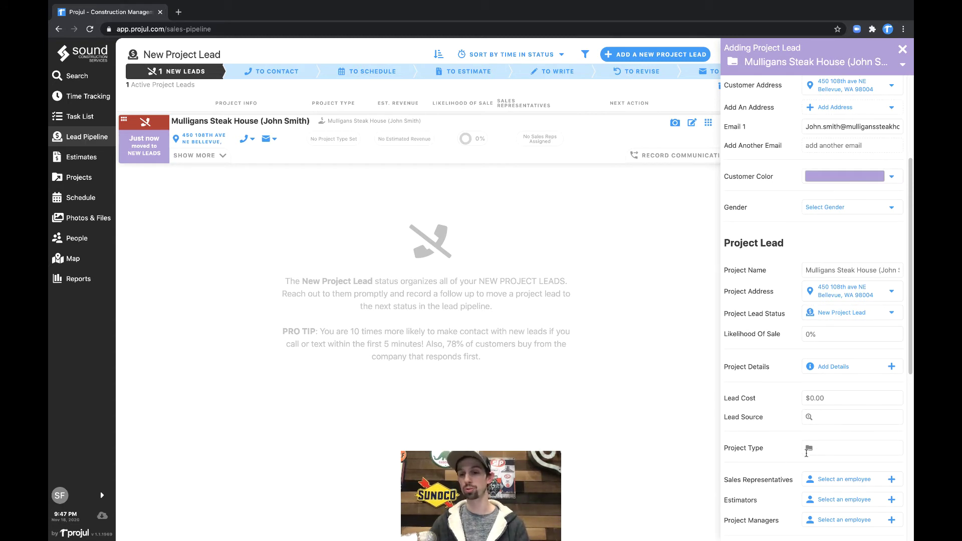
# Step: Create the new project type Kitchen Tile Service and assign it to the lead
pyautogui.click(827, 450)
pyautogui.write('K')
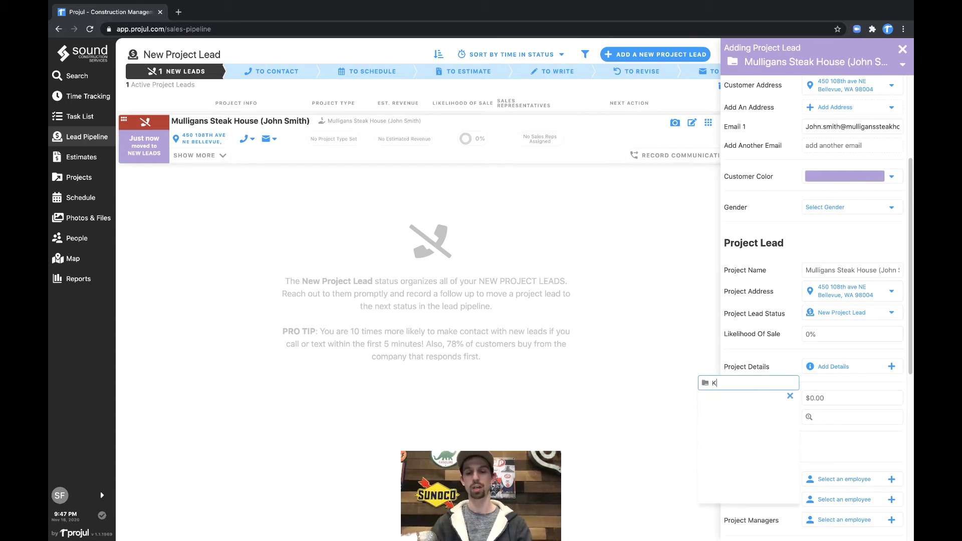
pyautogui.write('itchen Tile Service')
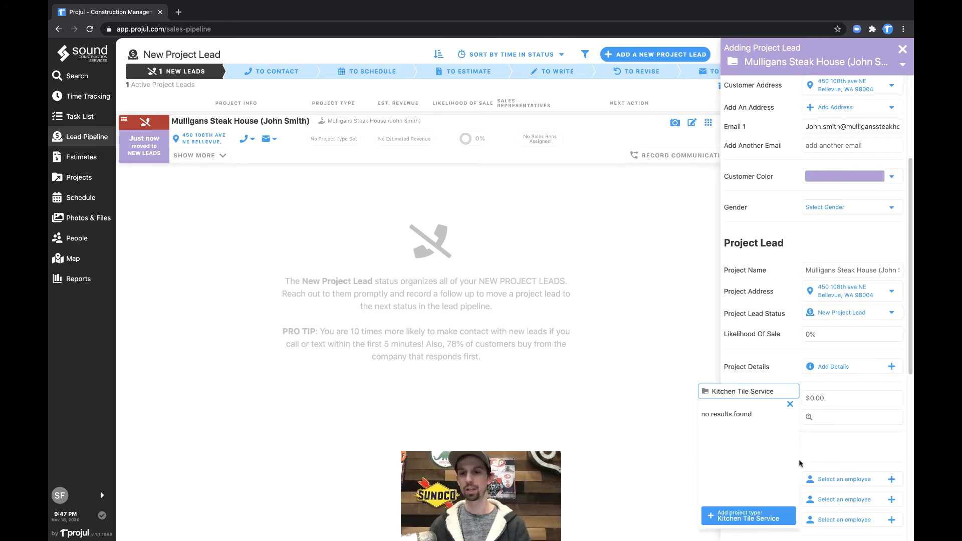
pyautogui.click(762, 510)
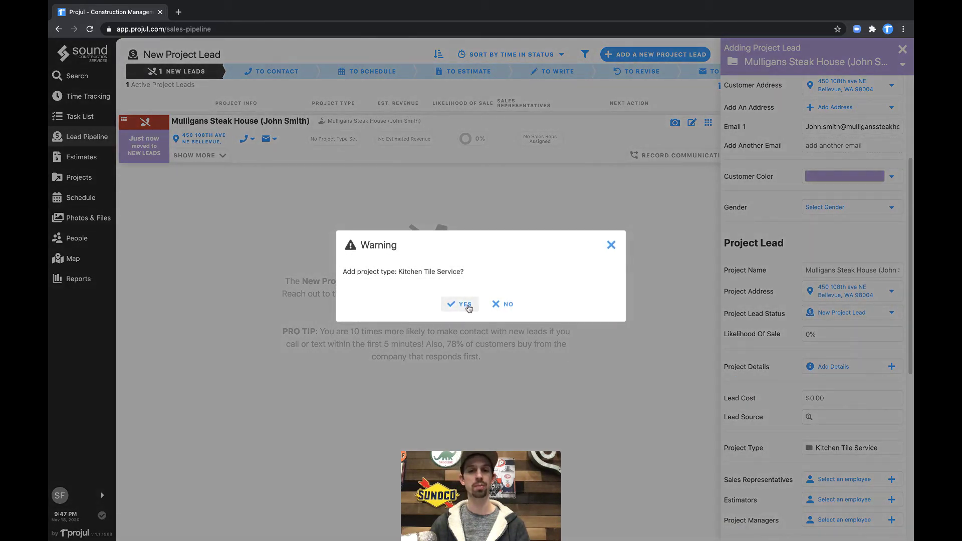
pyautogui.click(465, 305)
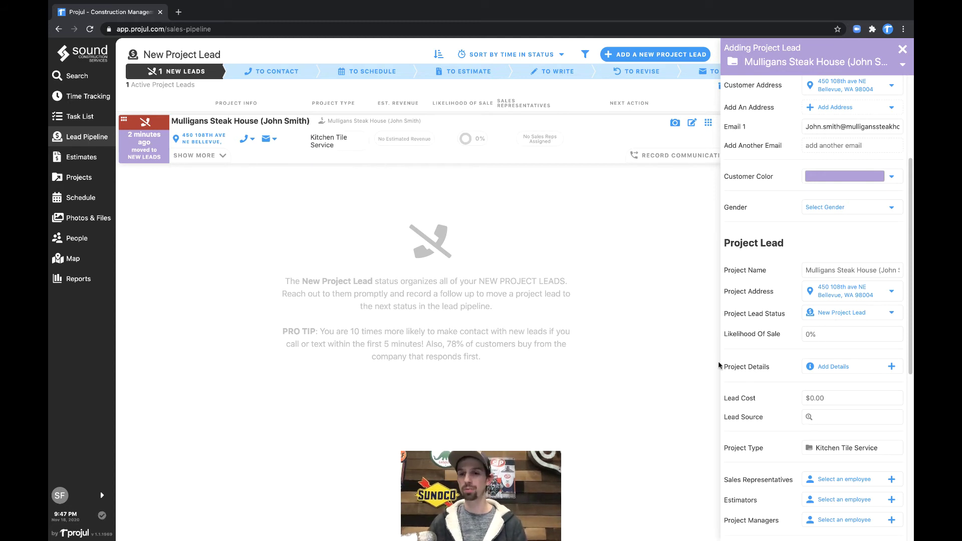
# Step: Search 'home' in Lead Source, choose HomeAdvisor, and review the remaining form fields
pyautogui.scroll(-1, 775, 378)
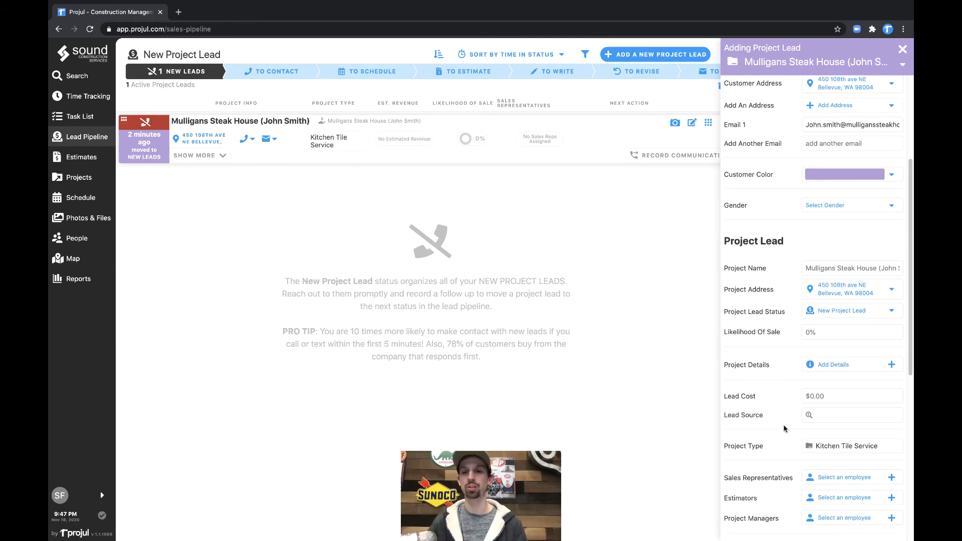
pyautogui.click(842, 420)
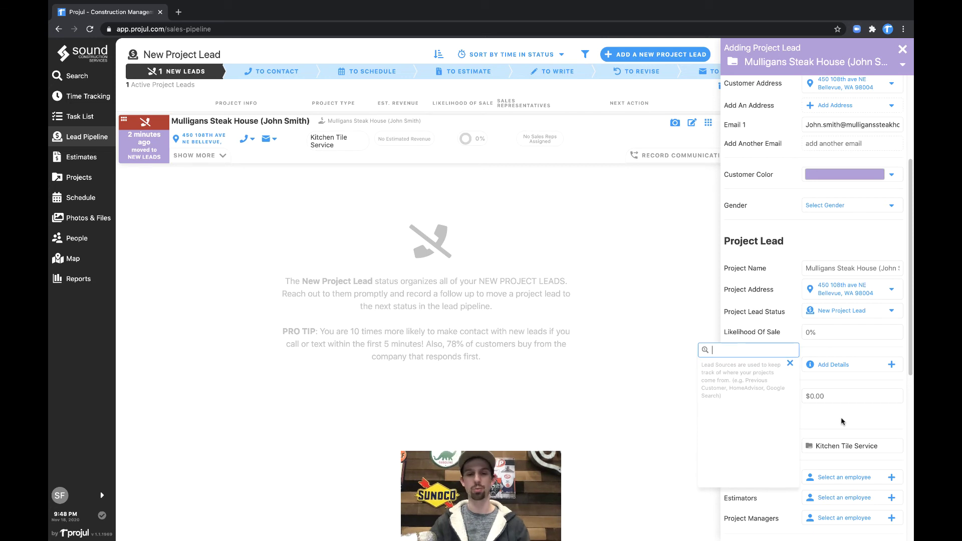
pyautogui.write('home')
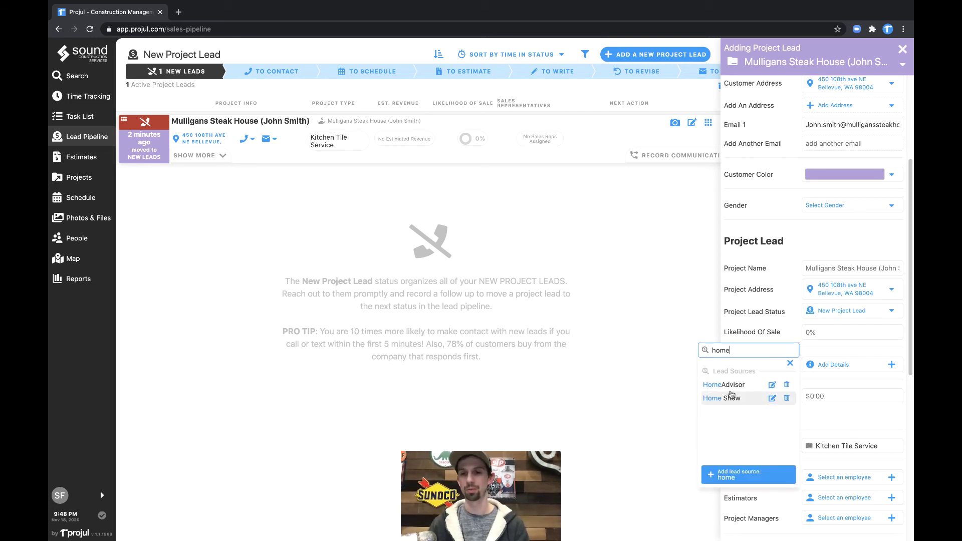
pyautogui.click(730, 388)
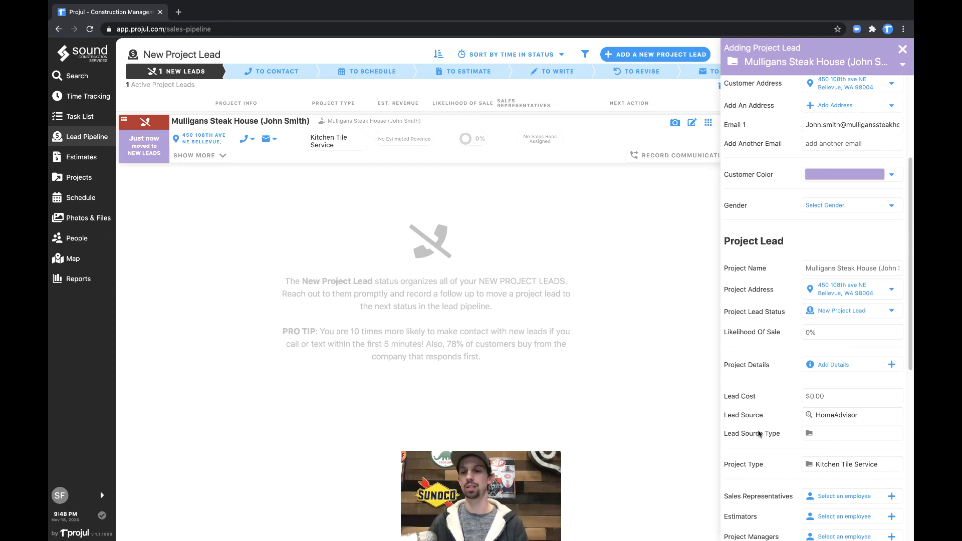
pyautogui.scroll(-1, 761, 432)
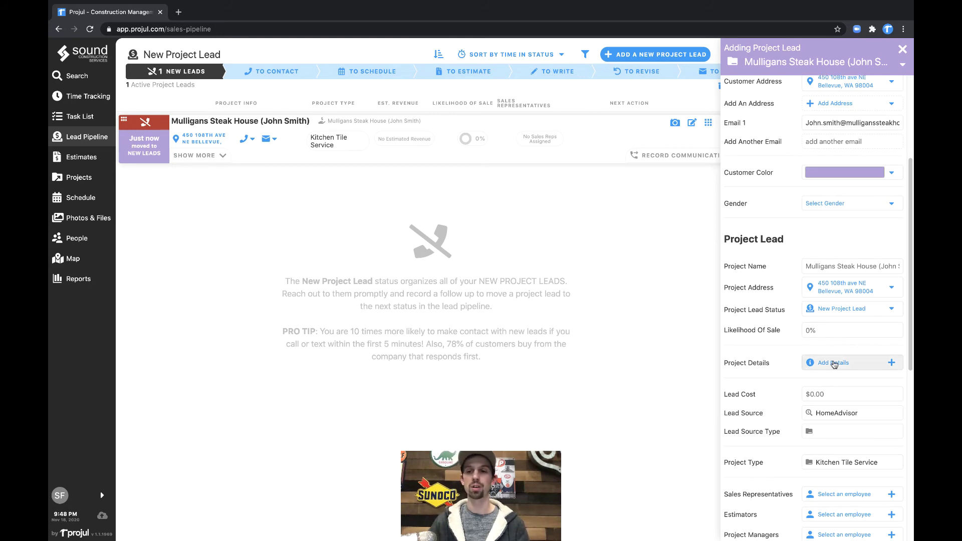
pyautogui.scroll(-2, 835, 364)
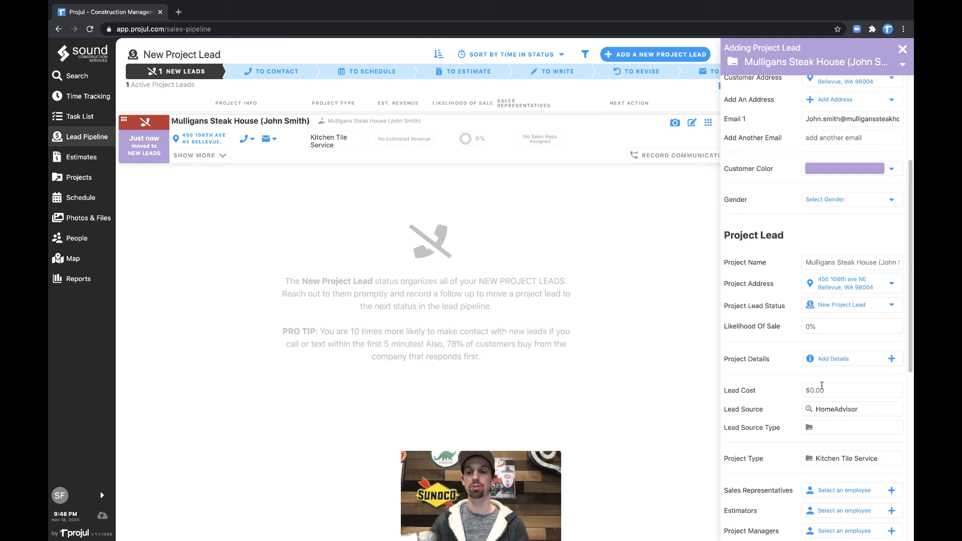
pyautogui.scroll(-4, 797, 373)
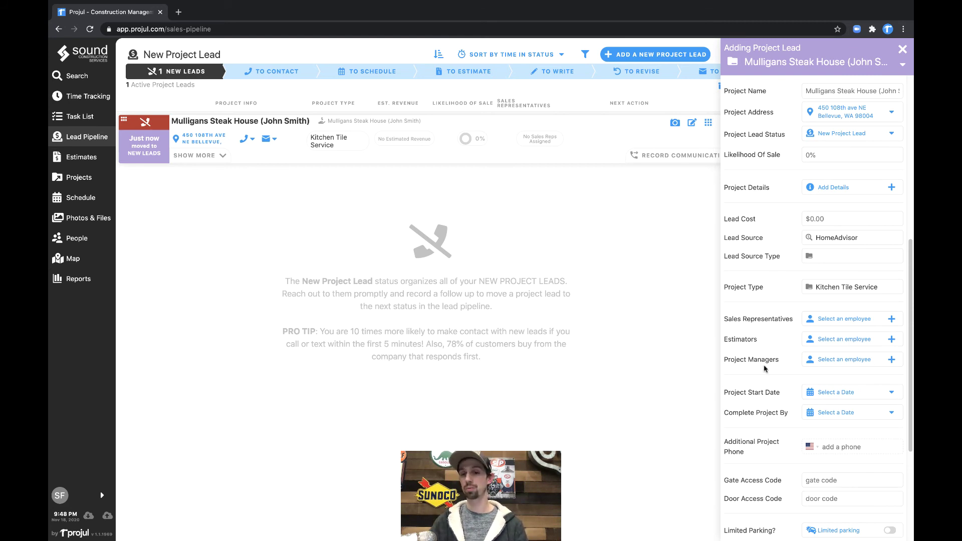
pyautogui.scroll(-1, 762, 370)
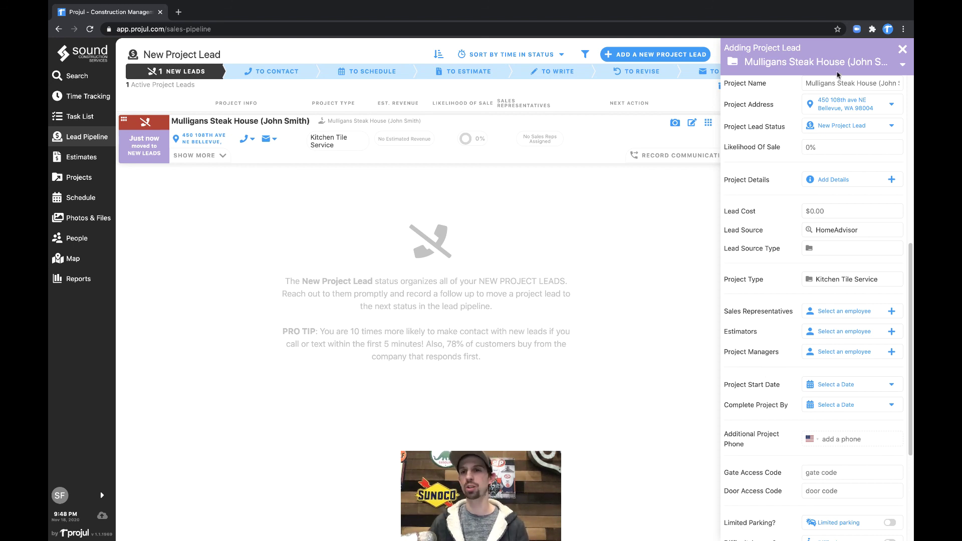
# Step: Save and close the Adding Project Lead panel and dismiss the created-lead banner
pyautogui.click(903, 49)
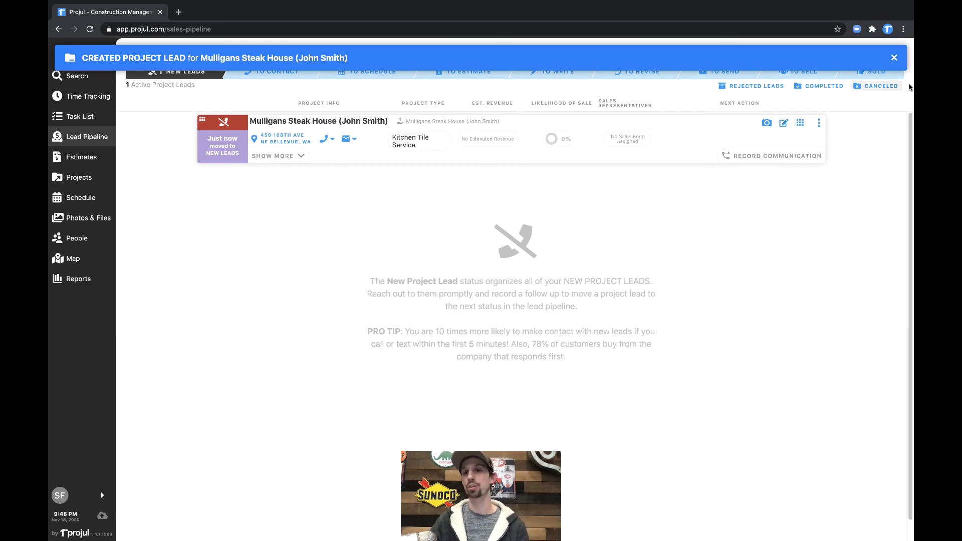
pyautogui.click(894, 58)
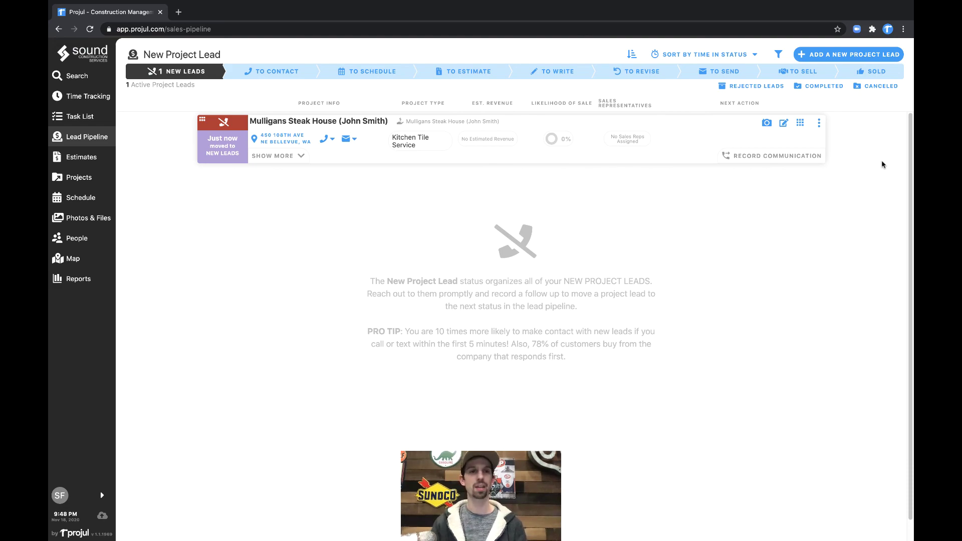